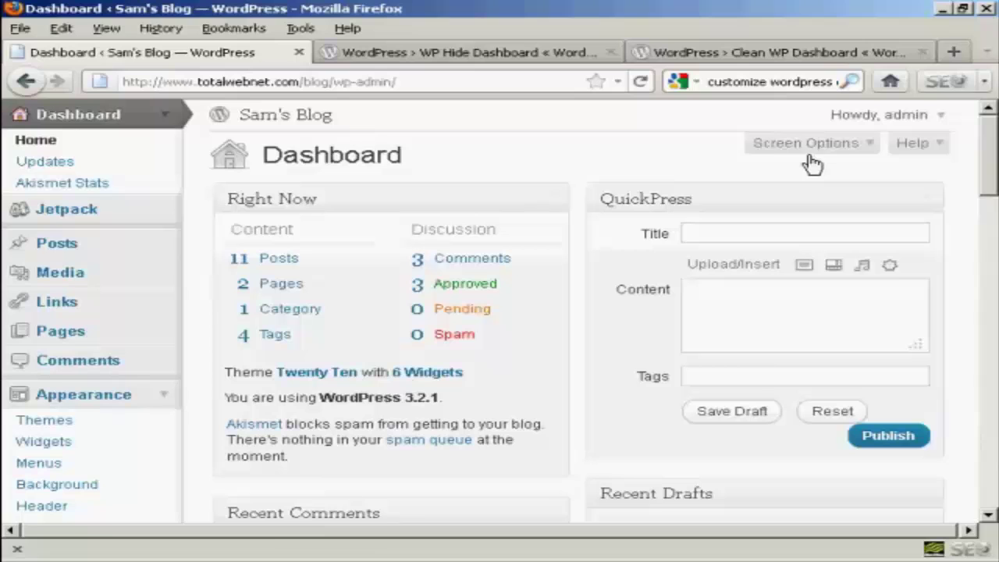
In Screen Options, uncheck the WordPress Blog and Other WordPress News dashboard boxes
left_click(872, 149)
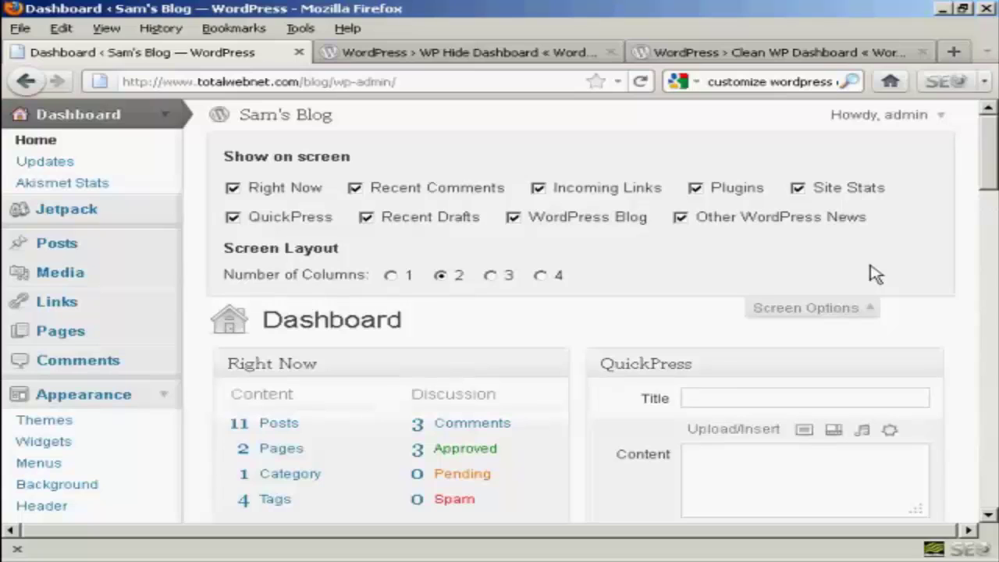
left_click(513, 219)
left_click(680, 219)
left_click_drag(990, 157, 988, 245)
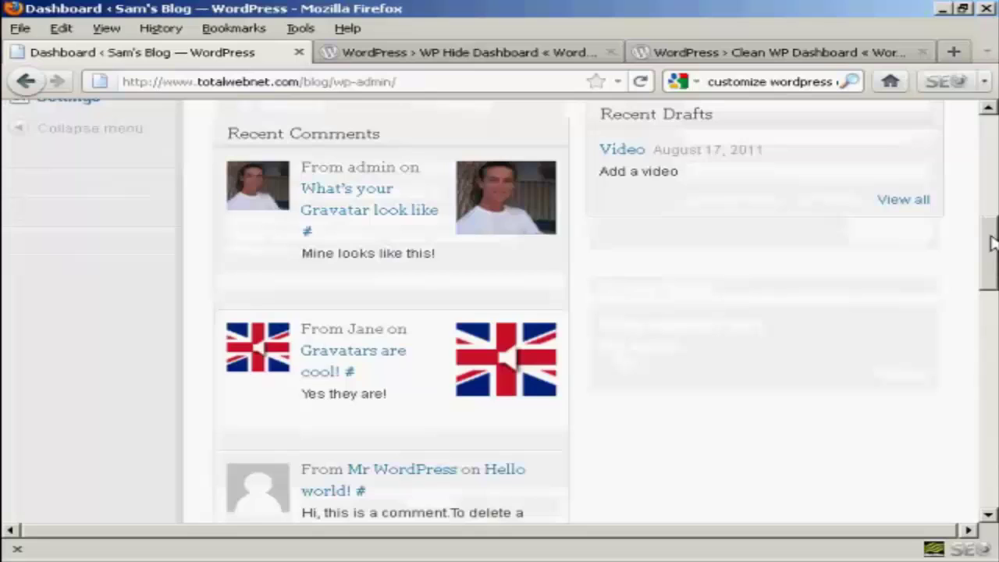
left_click_drag(988, 232, 988, 302)
scroll(988, 303, "down", 2)
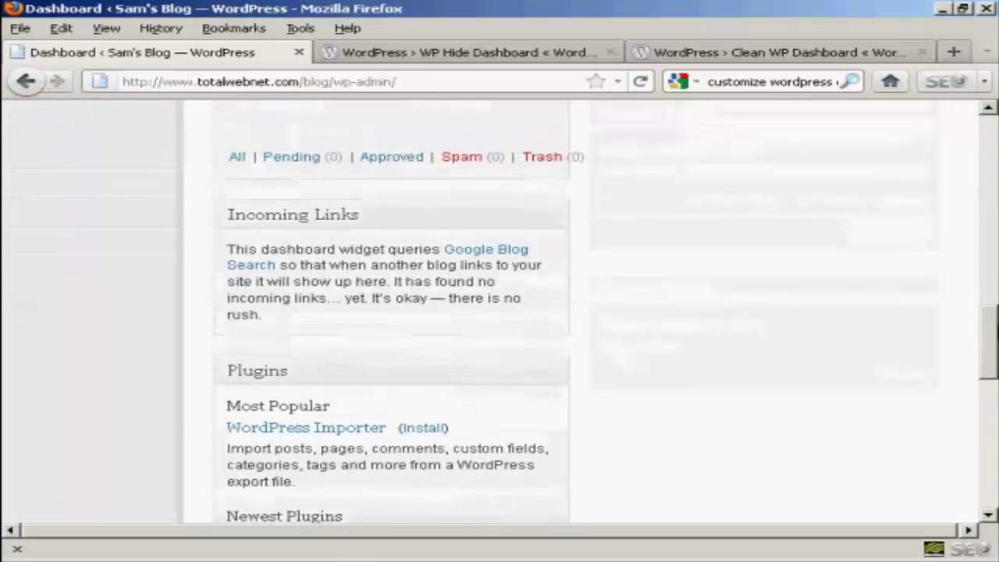
scroll(993, 134, "up", 15)
scroll(990, 117, "up", 7)
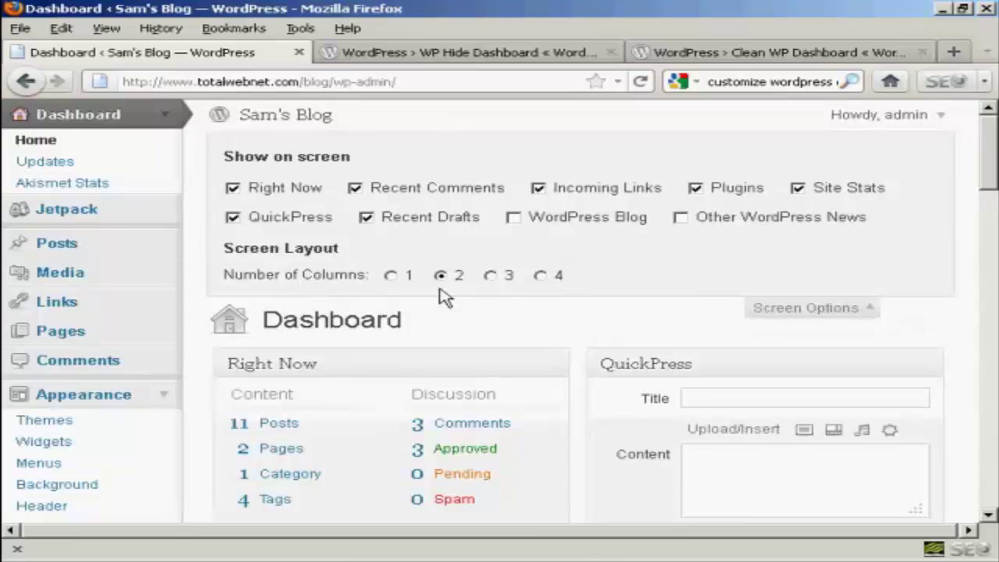
Set Screen Options' Number of Columns to 1 so all seven boxes stack
left_click(394, 280)
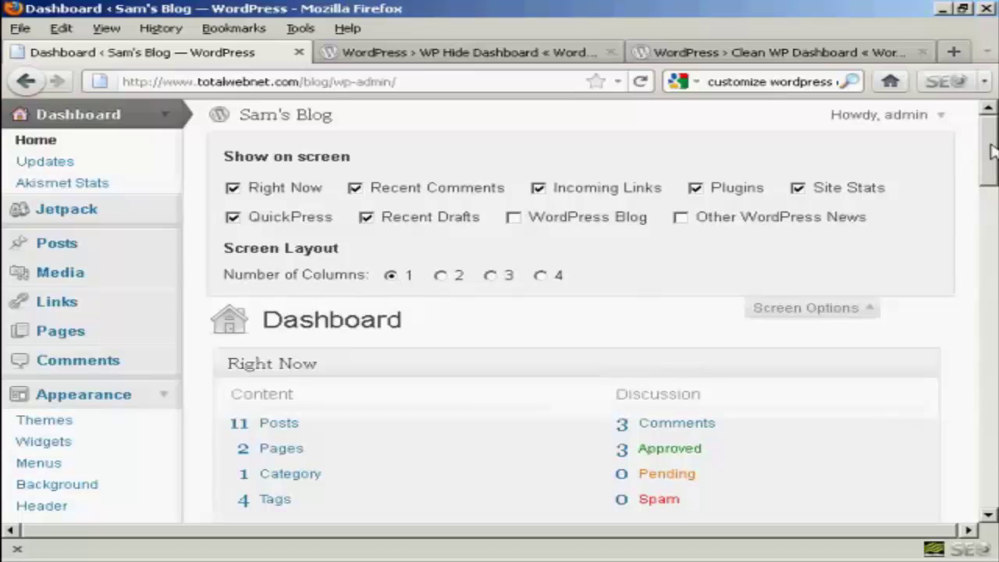
left_click_drag(990, 155, 988, 122)
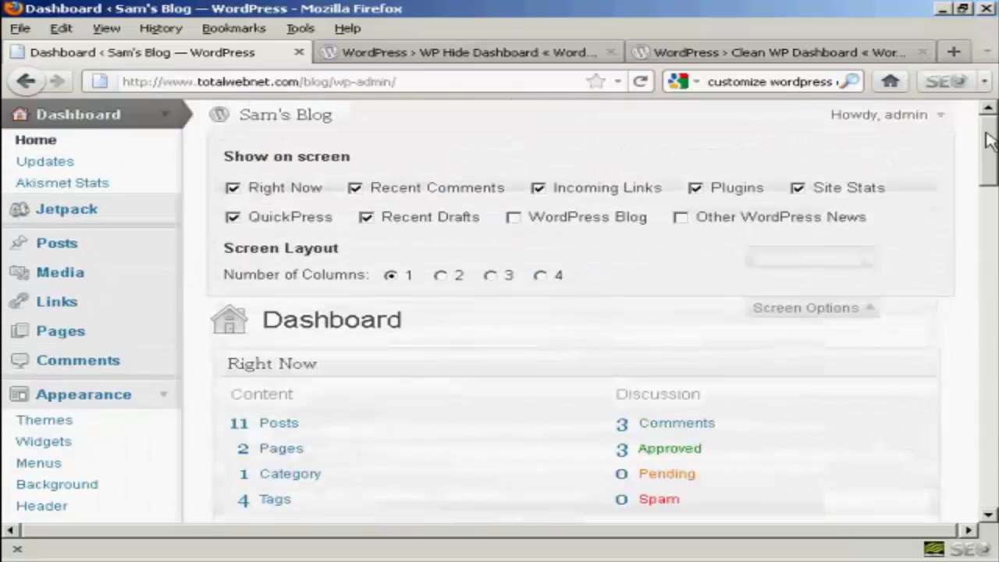
Switch the dashboard layout back to 2 columns
left_click(442, 276)
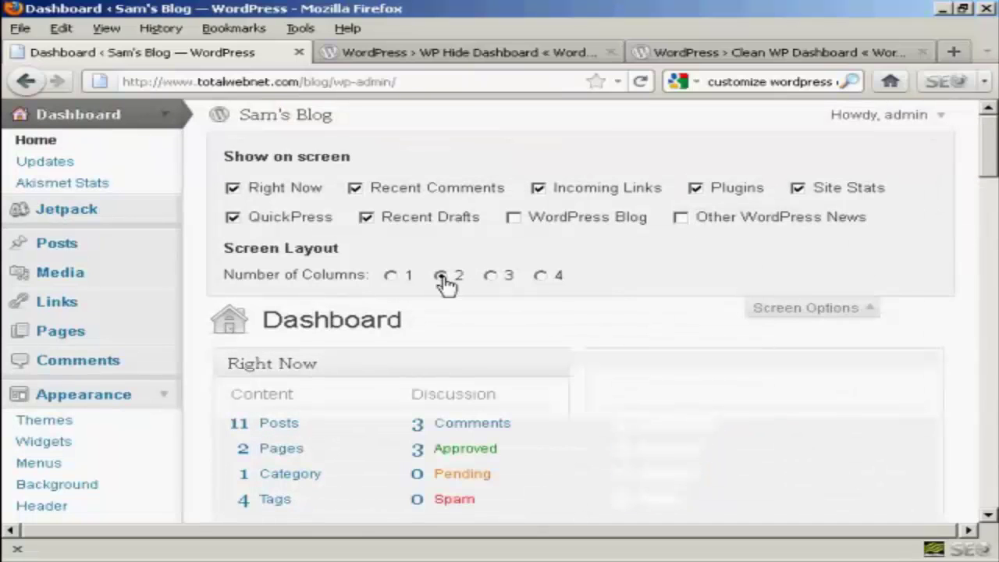
scroll(993, 166, "down", 8)
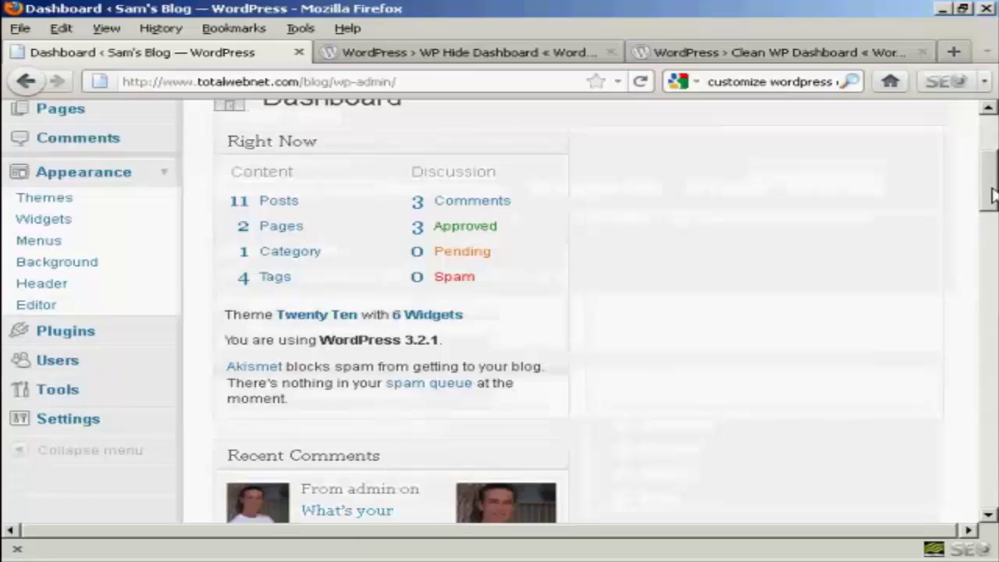
scroll(992, 187, "up", 2)
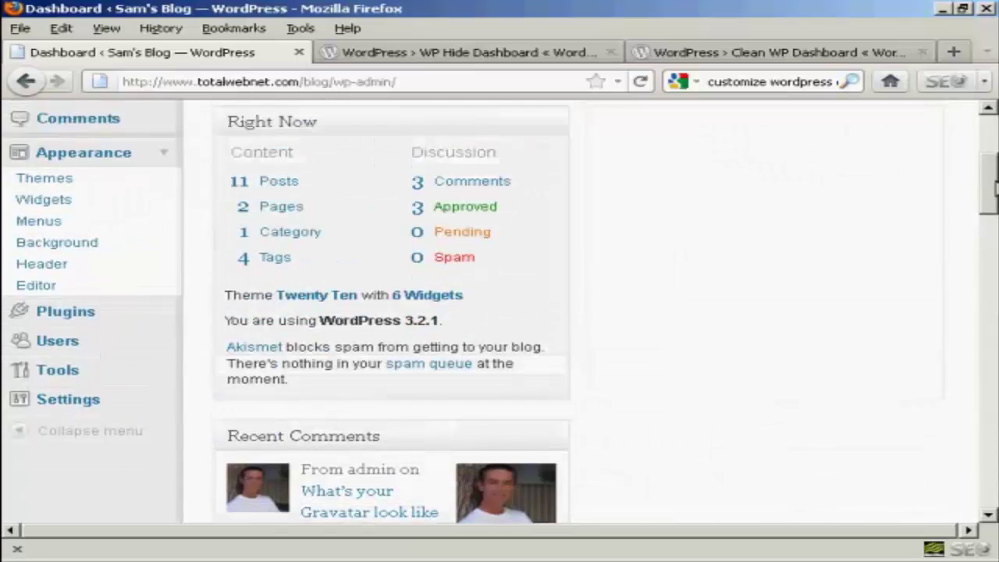
Move the collapsed Recent Comments box to the top of the right column and expand it
left_click(402, 438)
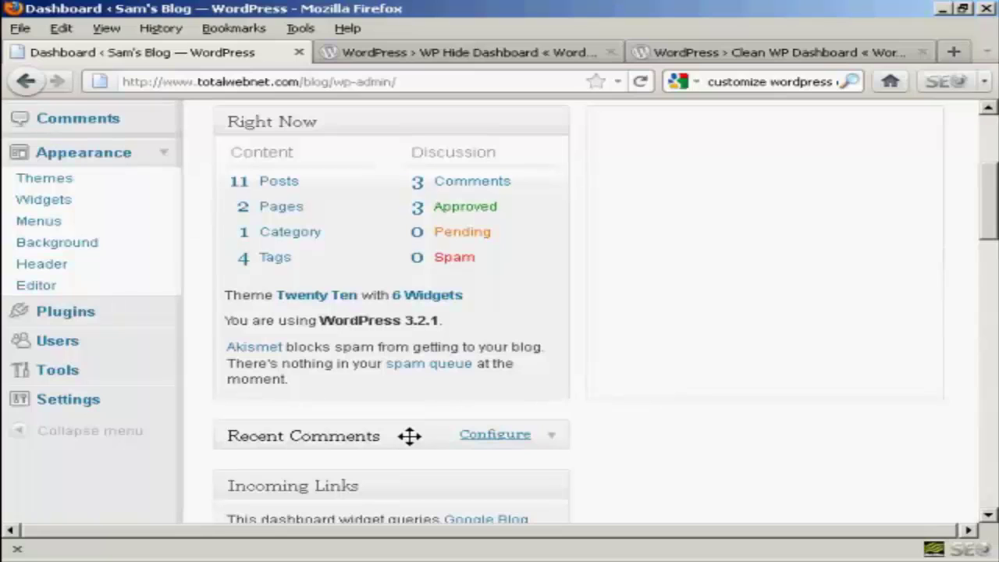
left_click_drag(409, 435, 816, 125)
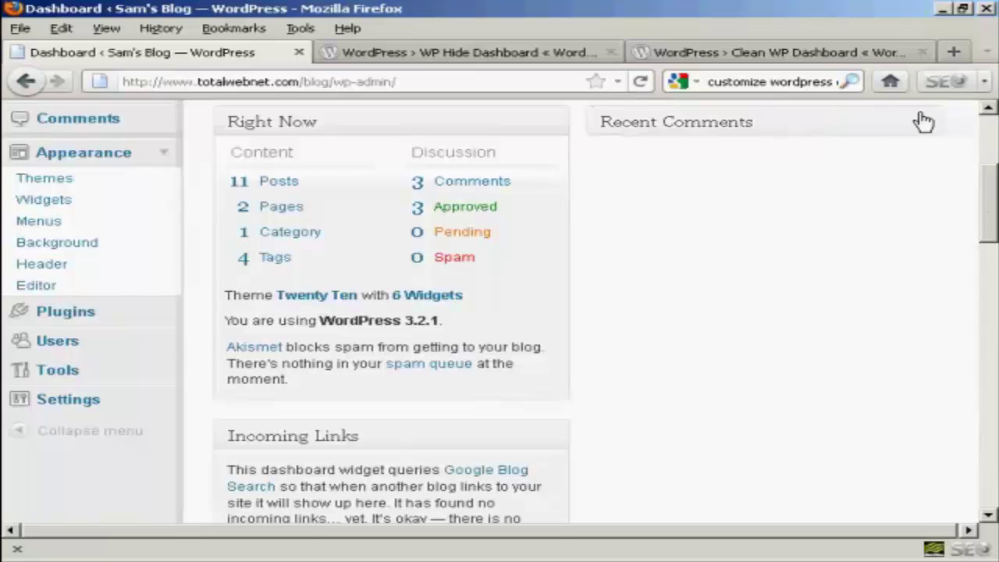
mouse_move(988, 215)
left_mouse_down()
mouse_move(993, 184)
mouse_move(995, 196)
left_mouse_up()
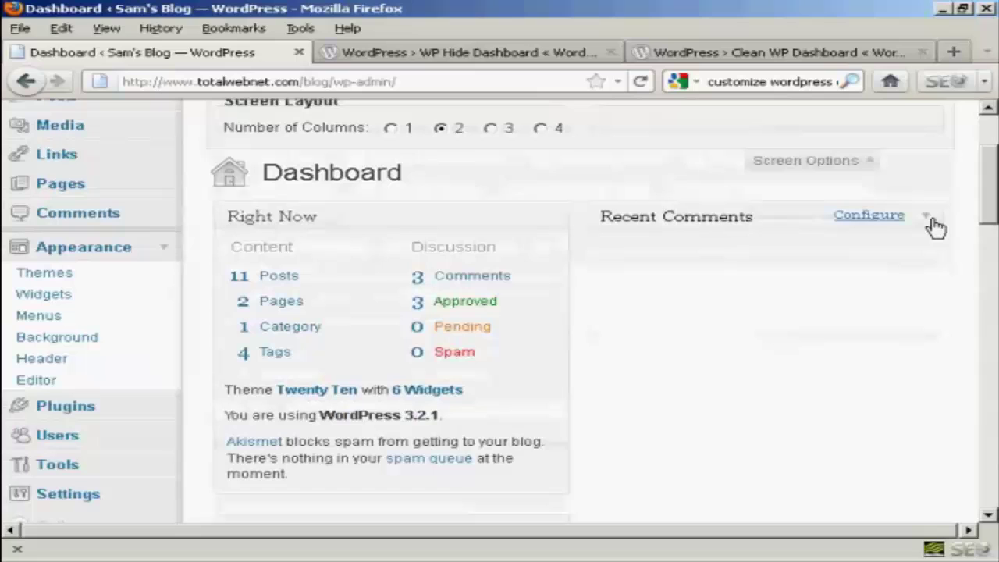
left_click(929, 225)
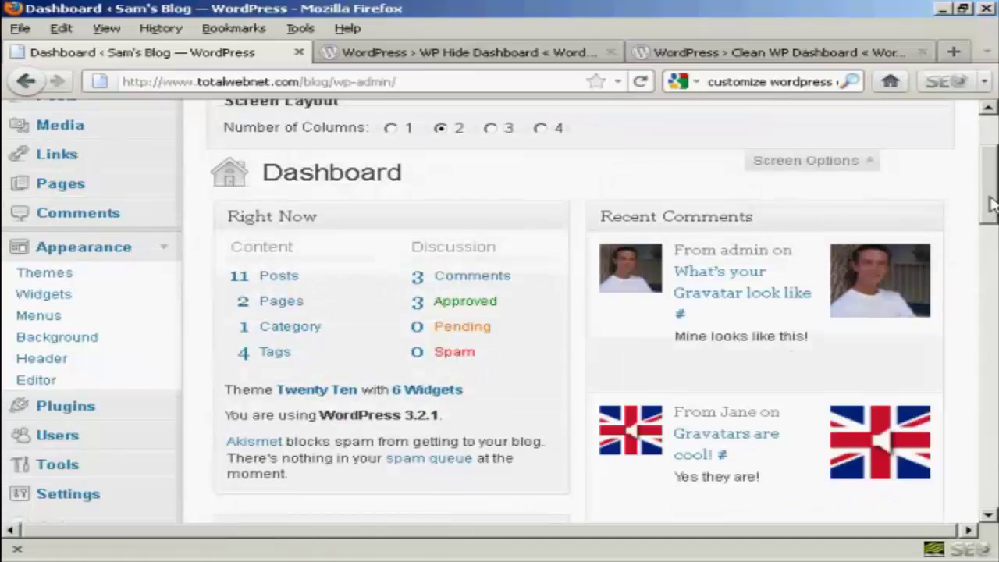
left_click_drag(993, 211, 991, 157)
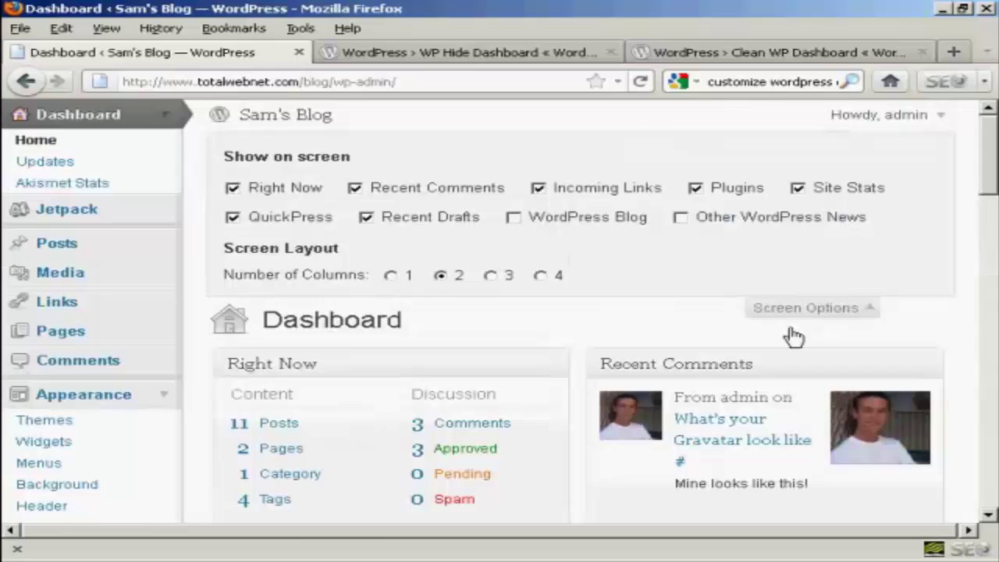
Configure the Recent Comments box to show 4 comments instead of 5
left_click(871, 312)
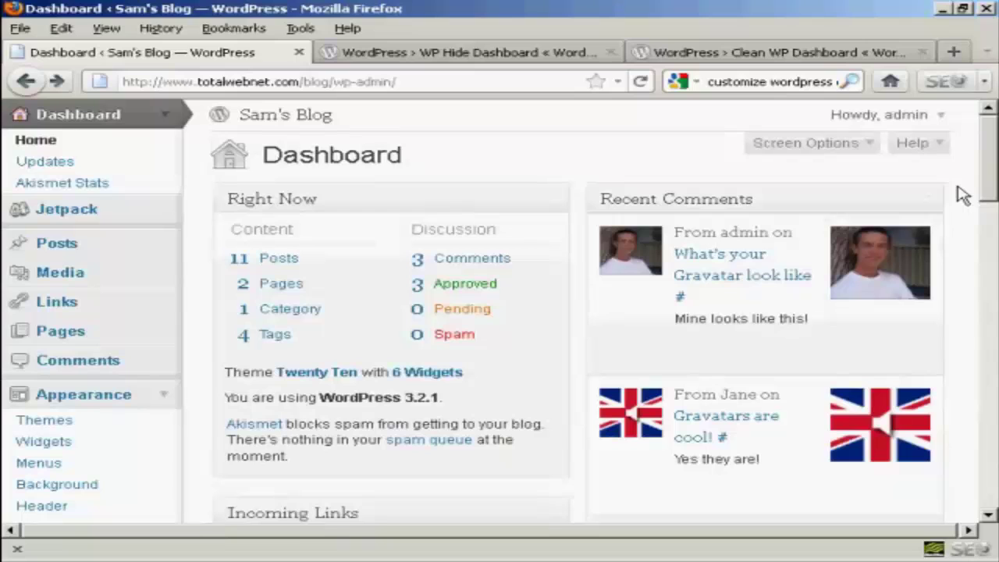
mouse_move(835, 190)
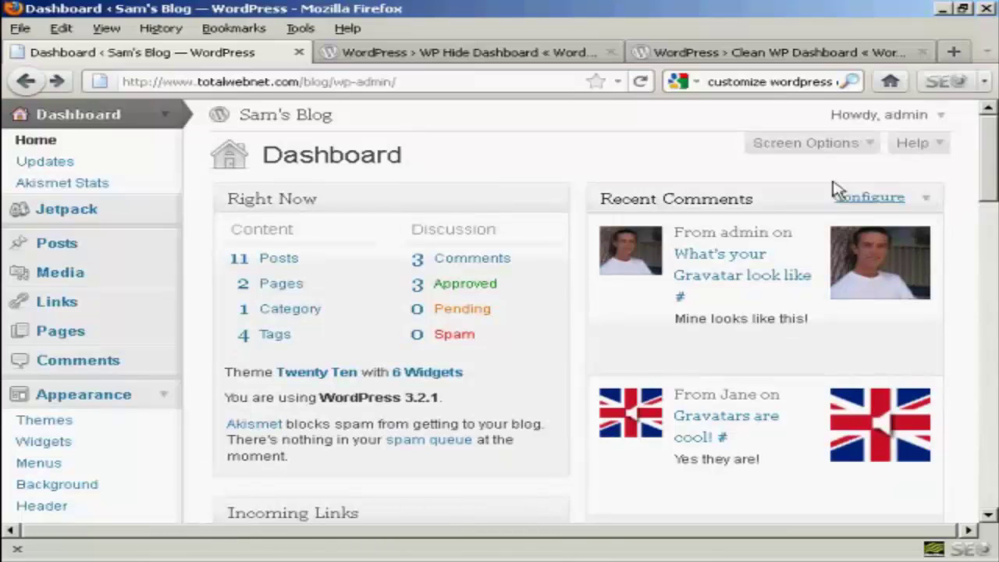
mouse_move(749, 210)
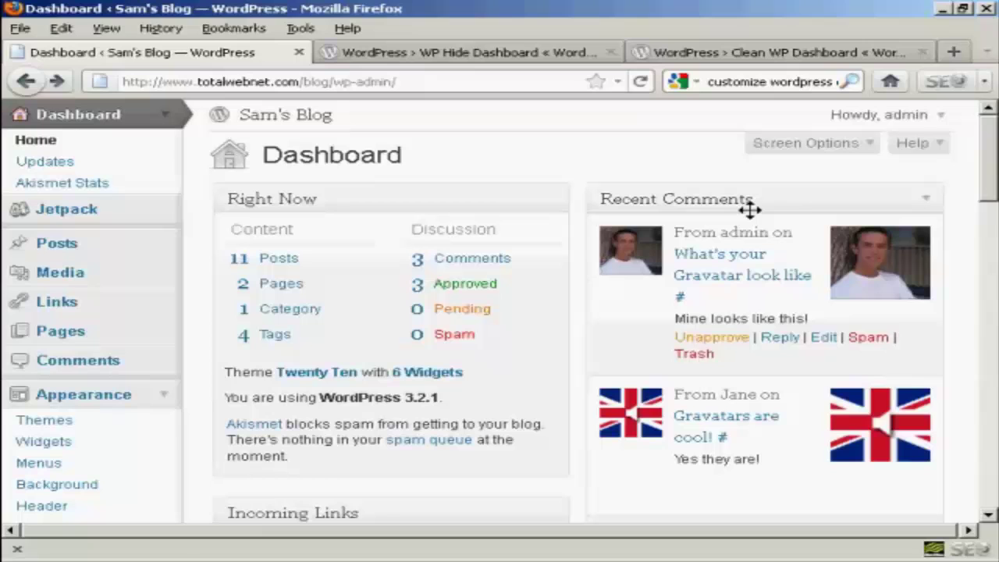
mouse_move(798, 201)
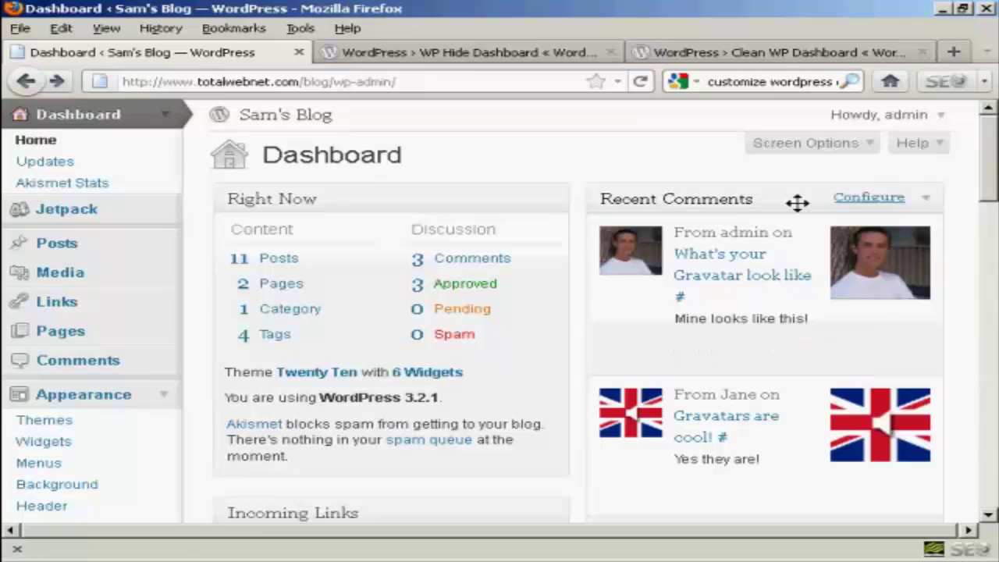
left_click(888, 201)
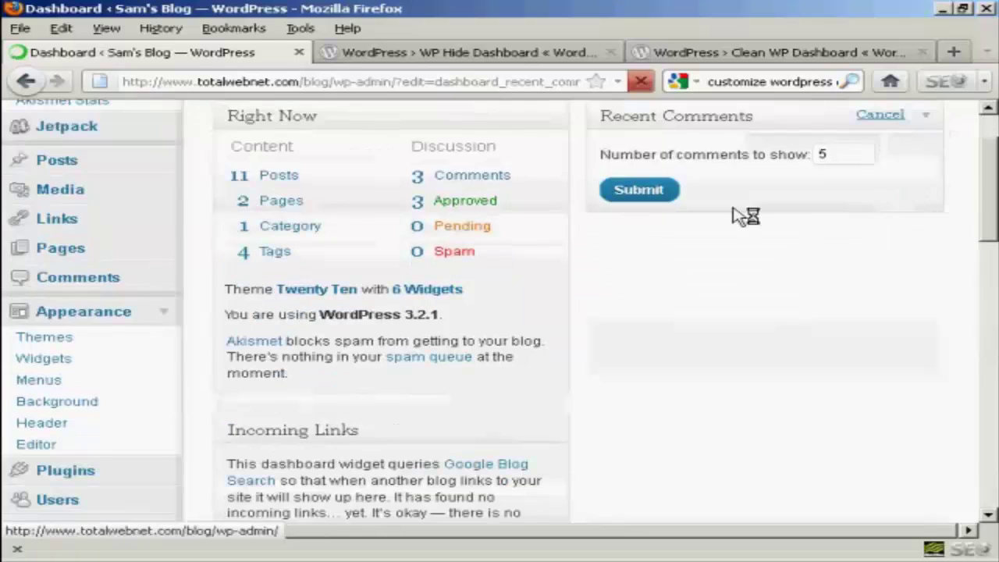
double_click(828, 154)
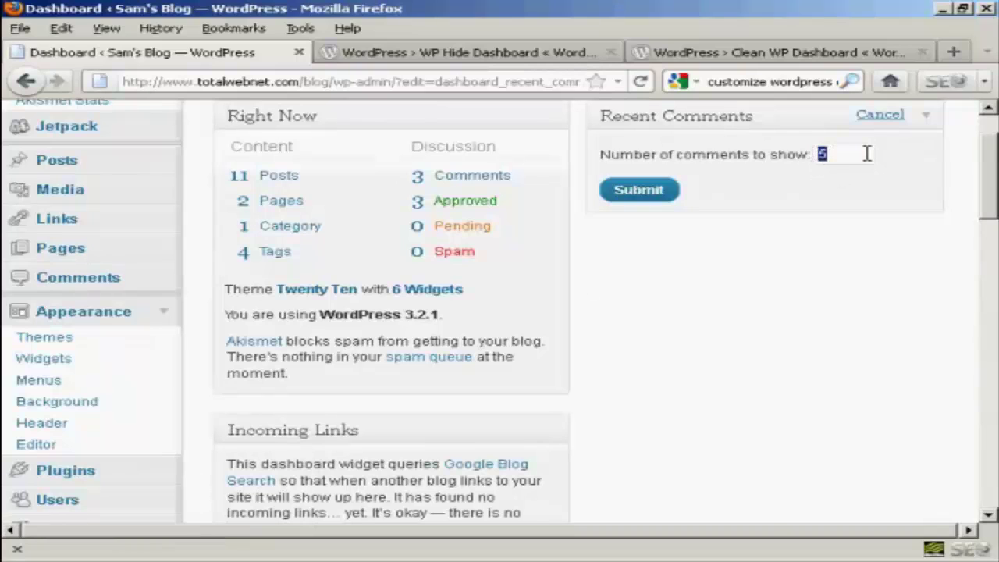
type("4")
left_click(649, 199)
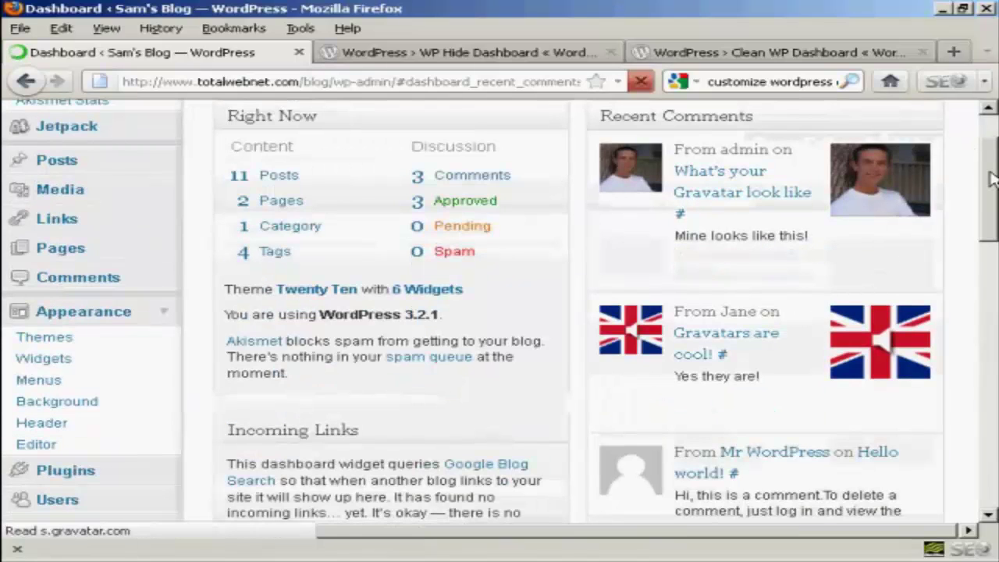
scroll(990, 192, "down", 2)
mouse_move(989, 191)
left_mouse_down()
mouse_move(988, 274)
mouse_move(991, 188)
left_mouse_up()
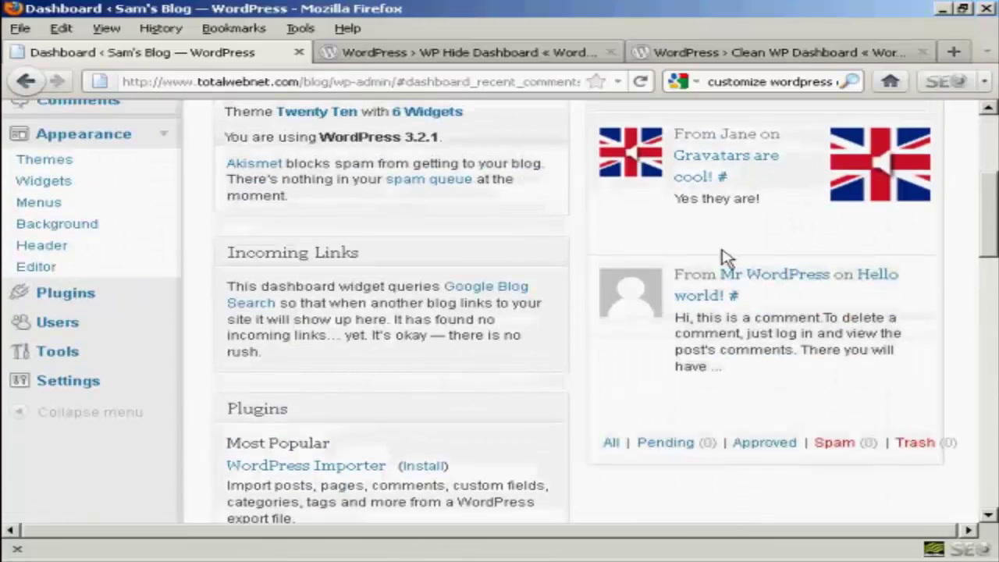
Configure the Incoming Links box to display 12 items and submit
left_click(515, 260)
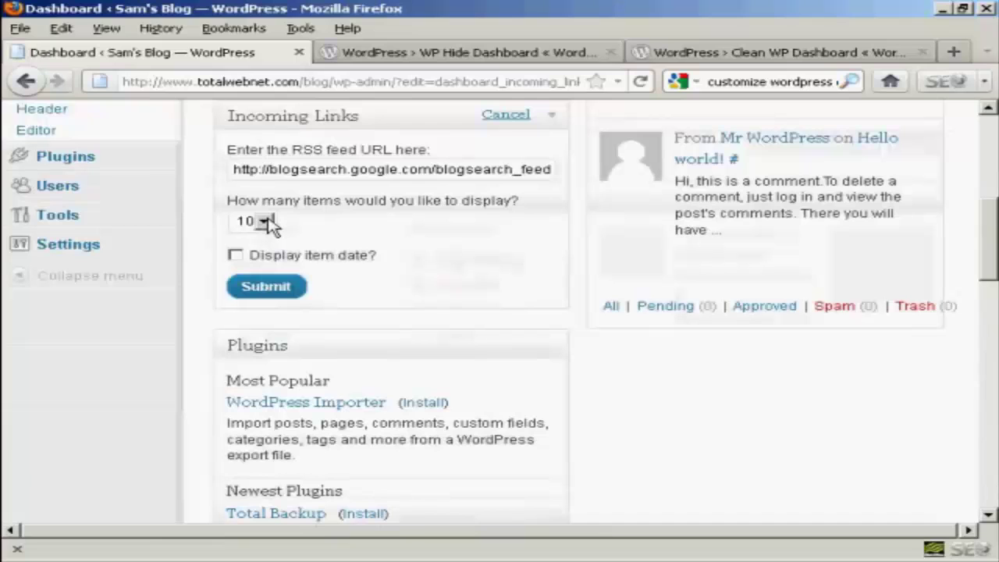
left_click(266, 222)
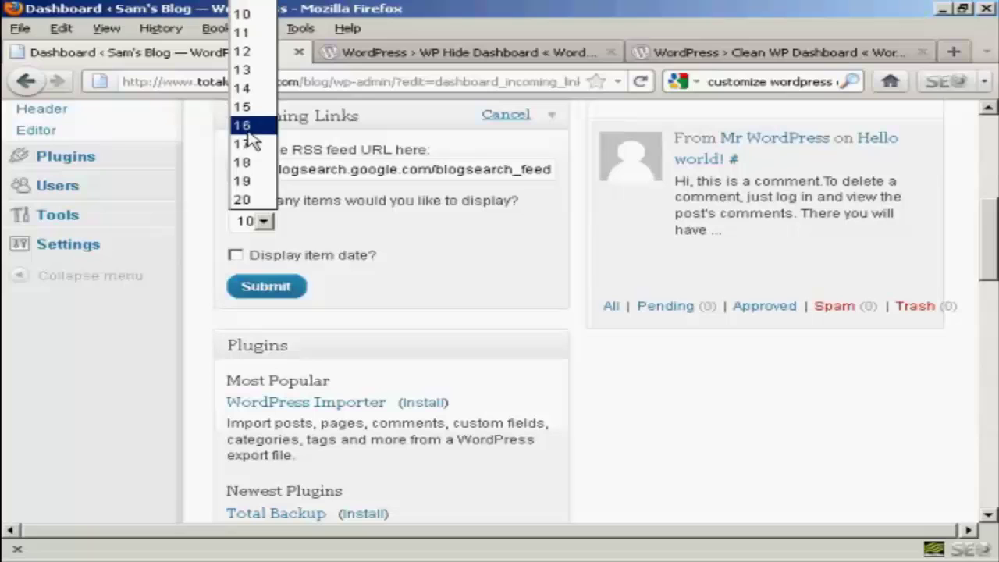
left_click(248, 55)
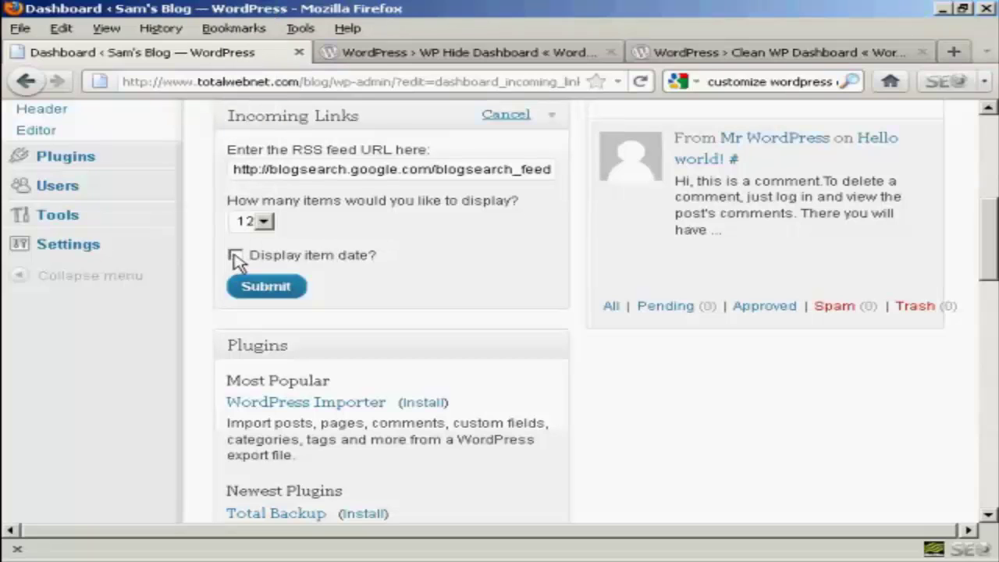
left_click(267, 290)
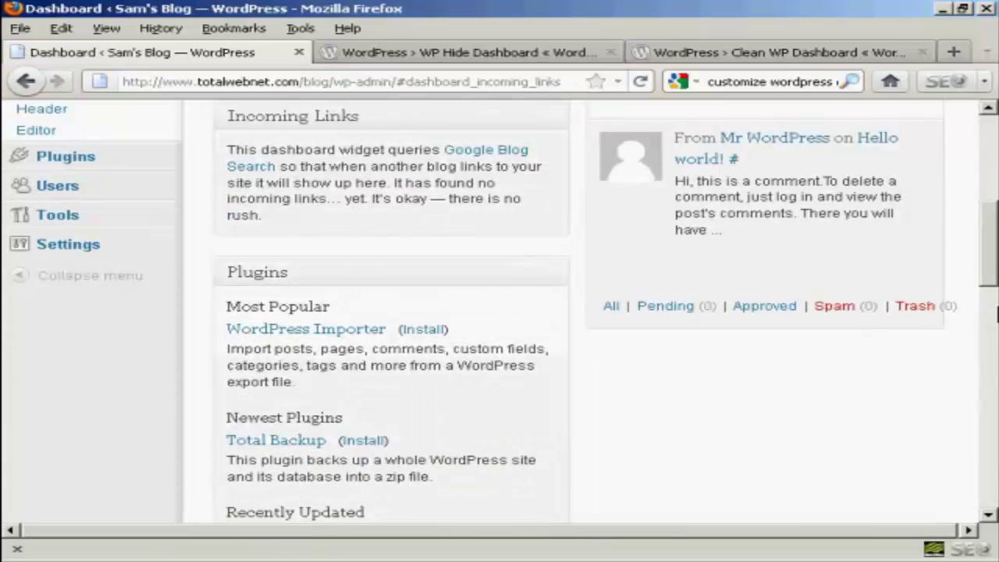
left_click_drag(989, 266, 990, 152)
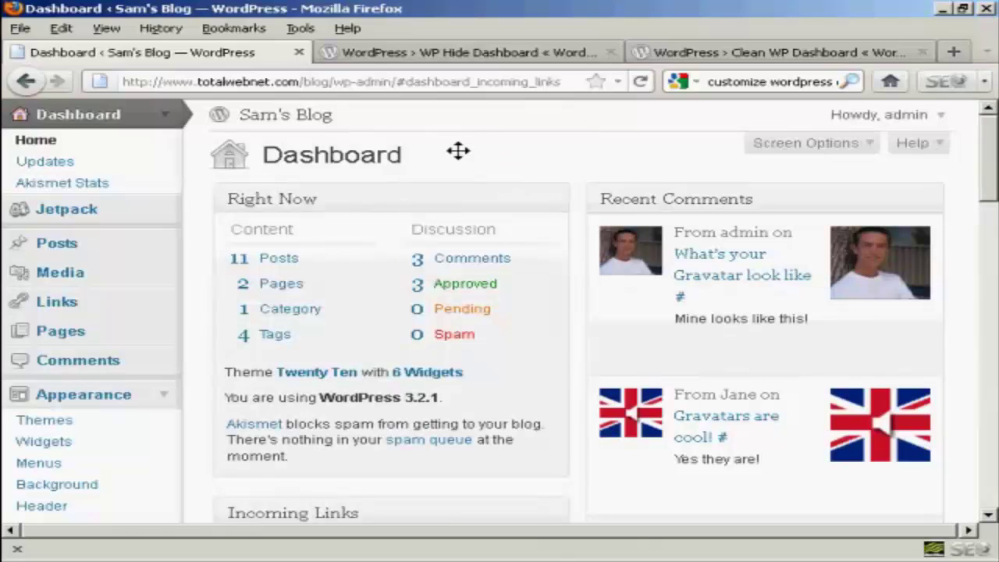
View the WP Hide Dashboard plugin page, then the Clean WP Dashboard page
left_click(521, 58)
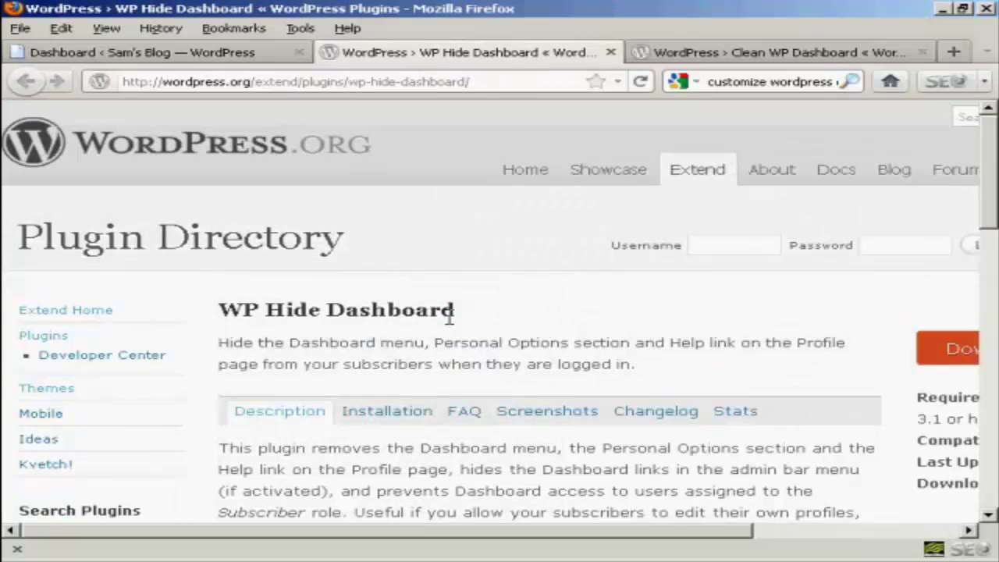
left_click(734, 58)
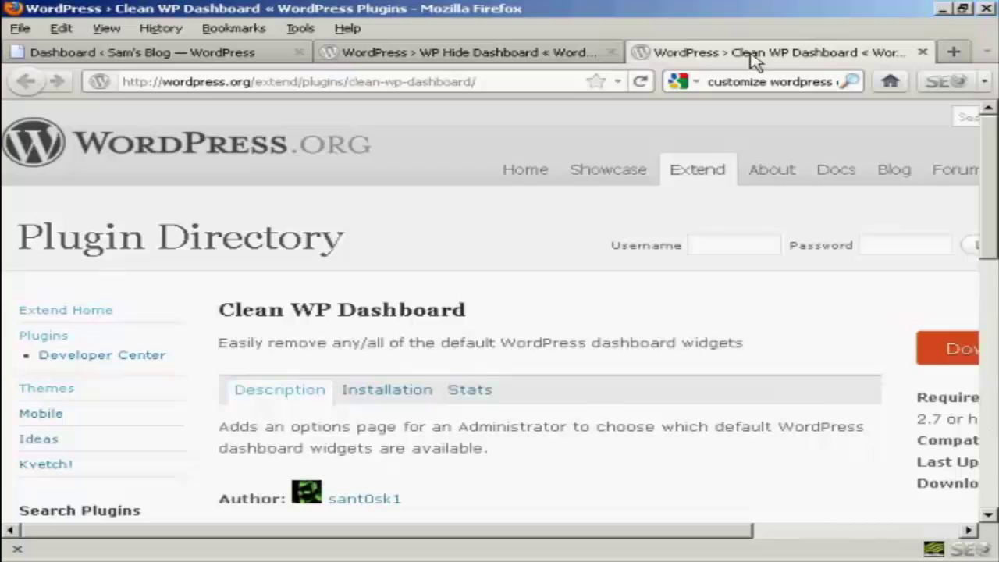